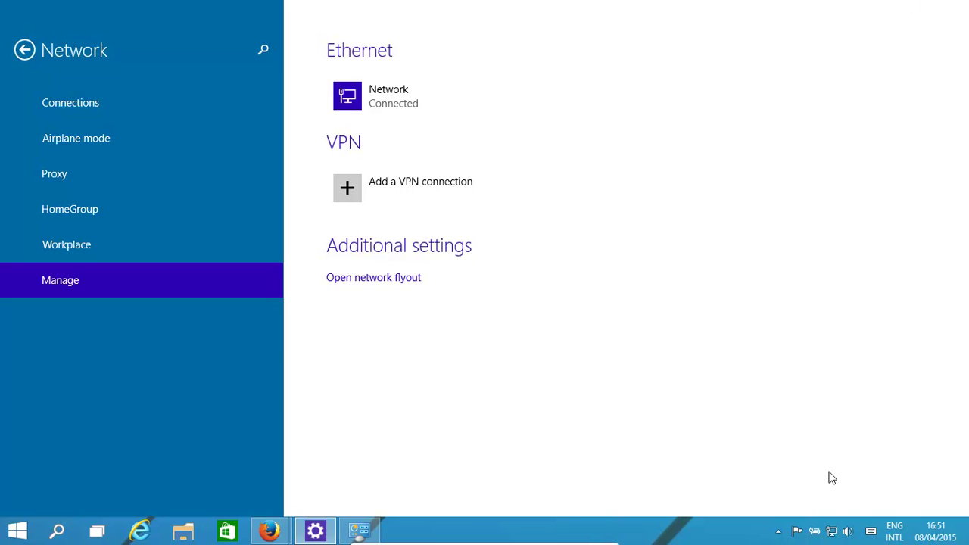
# Step: From Network and Sharing Center, start a new workplace connection using a VPN over the Internet
pyautogui.rightClick(832, 531)
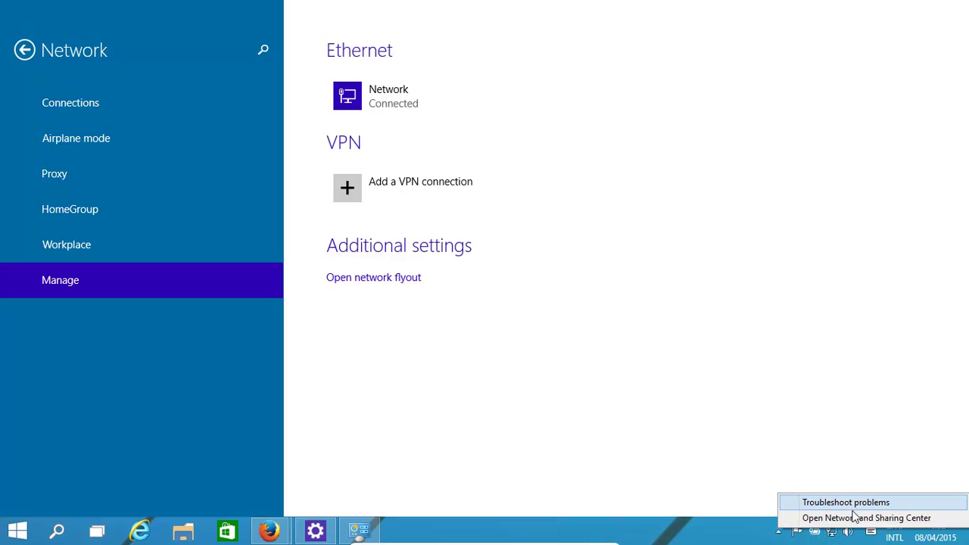
pyautogui.click(851, 519)
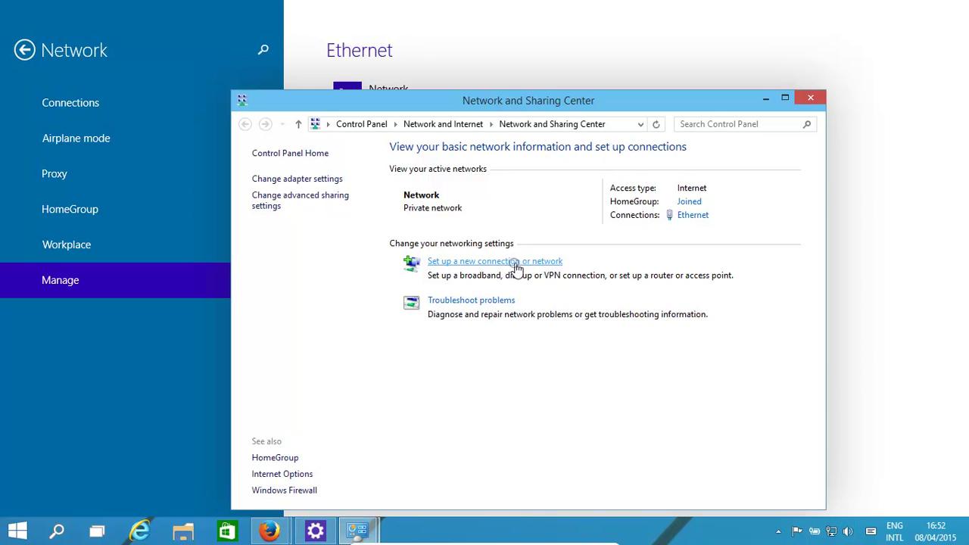
pyautogui.click(517, 263)
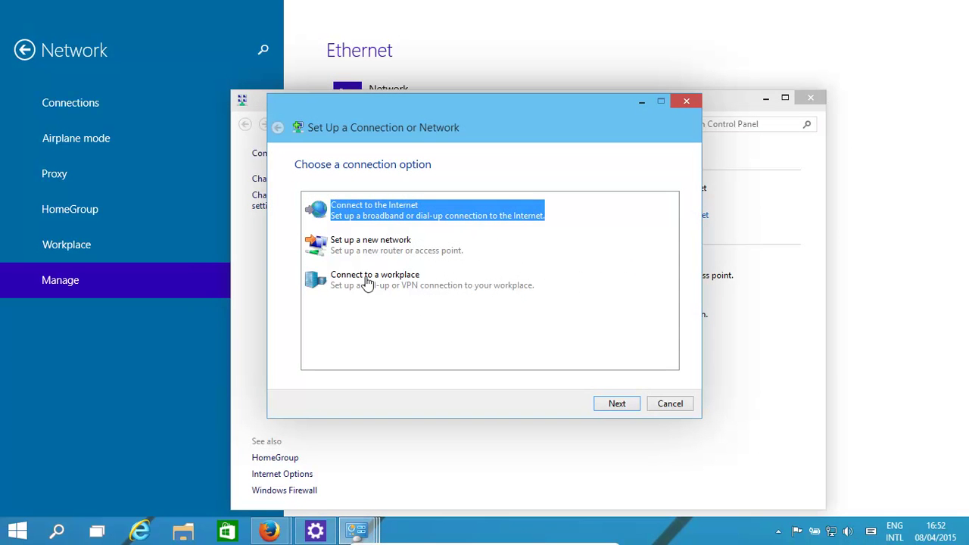
pyautogui.click(370, 280)
pyautogui.click(614, 404)
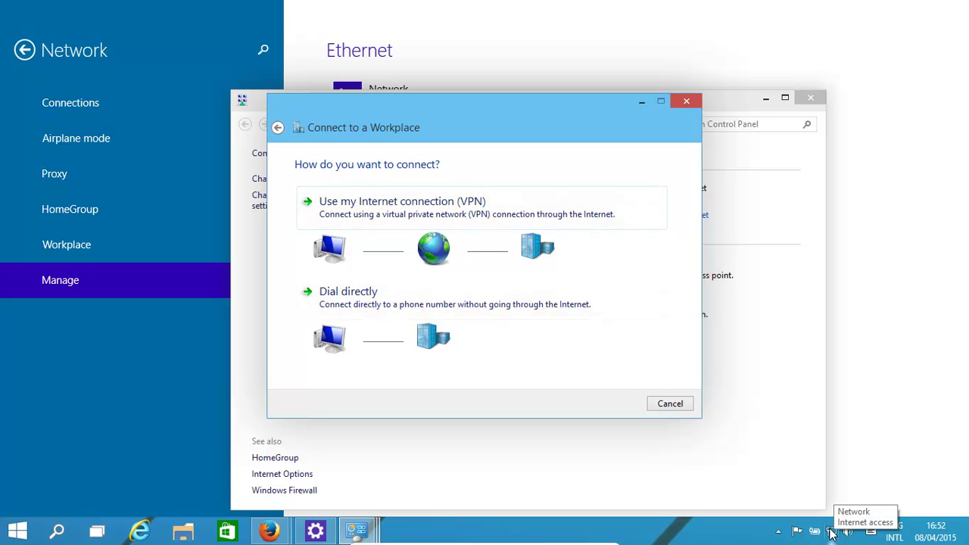
pyautogui.click(462, 209)
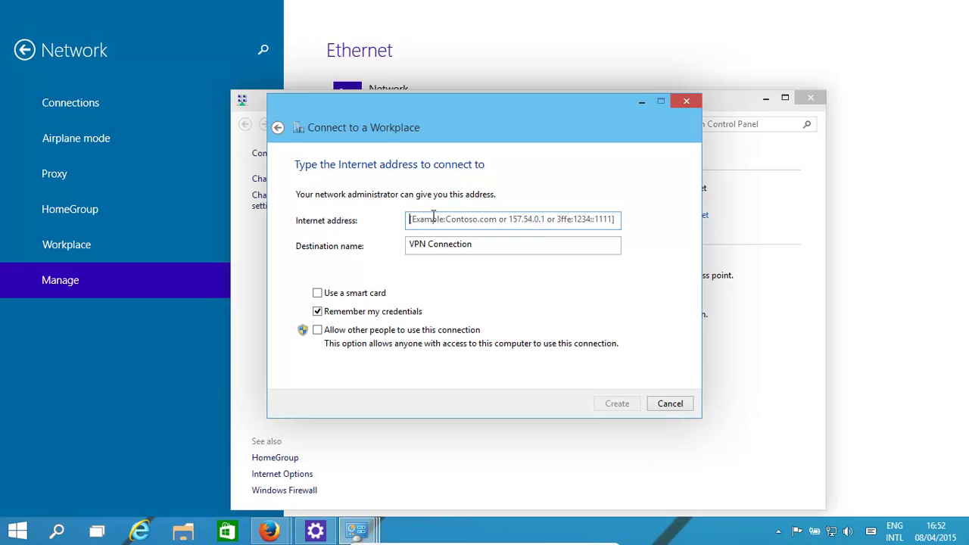
# Step: Copy the NL host name nl.freesstpvpn.com from Firefox's Free SSTP VPN page, then return to the wizard
pyautogui.click(270, 533)
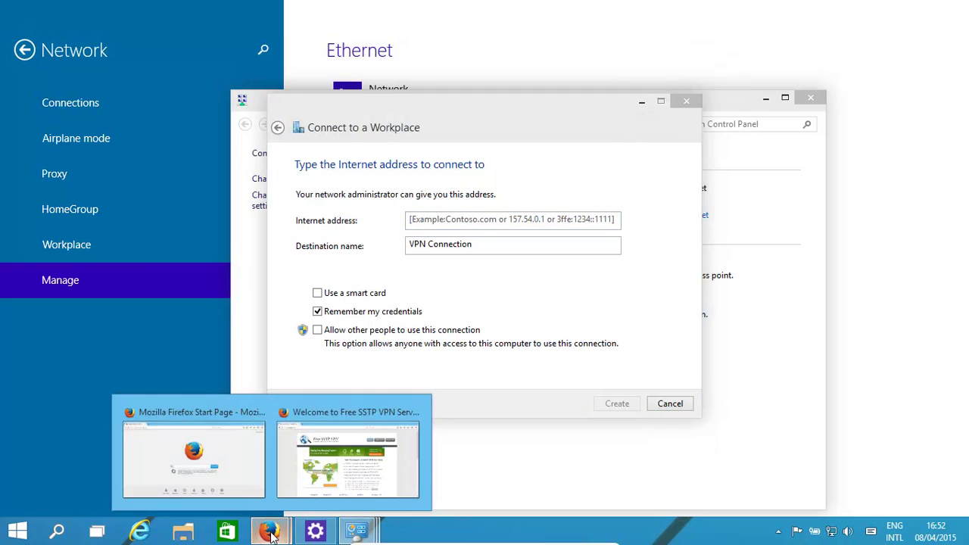
pyautogui.click(348, 403)
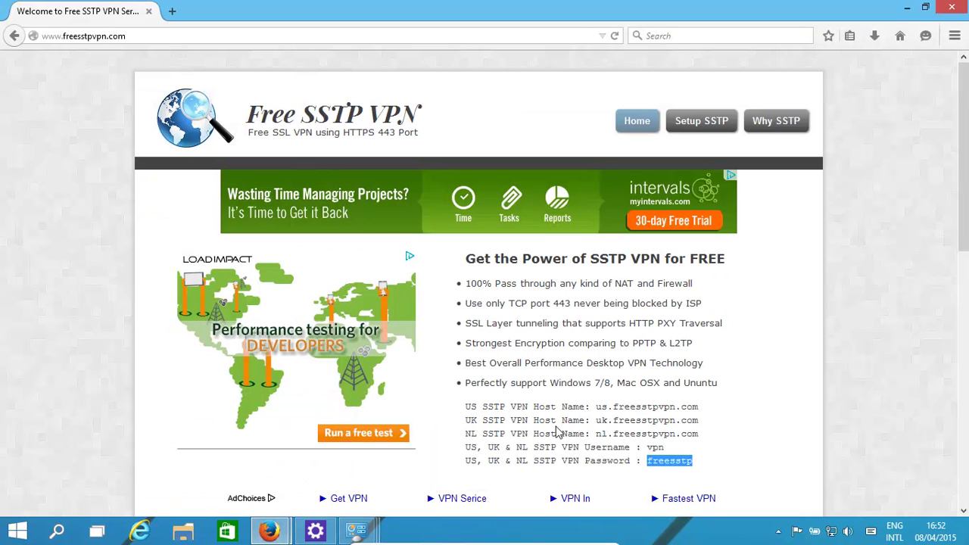
pyautogui.moveTo(699, 433); pyautogui.dragTo(596, 433)
pyautogui.hotkey('ctrl', 'c')
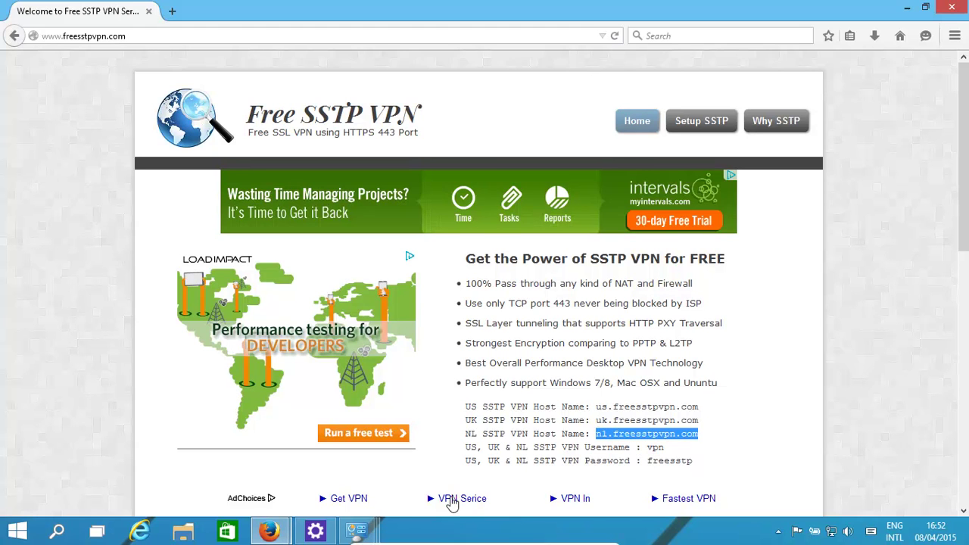
pyautogui.click(356, 531)
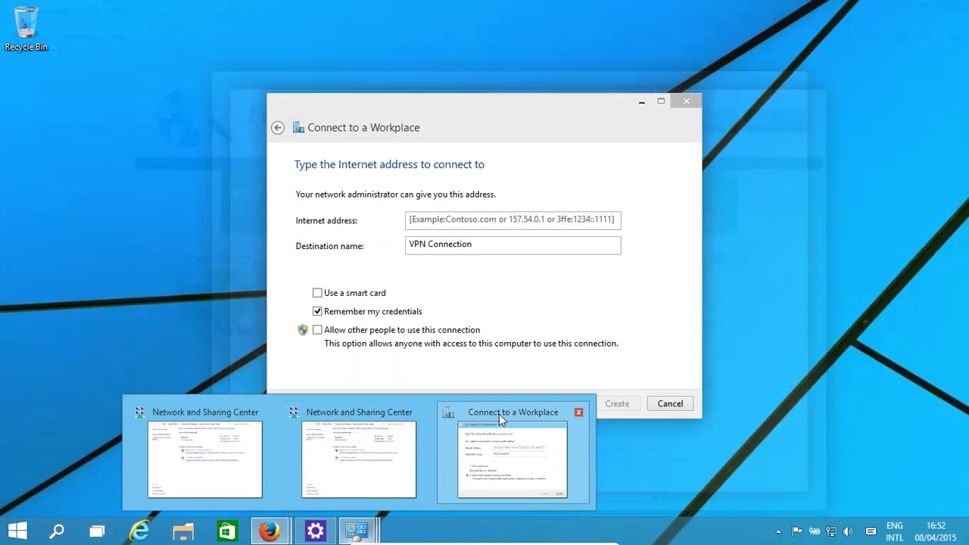
pyautogui.click(501, 413)
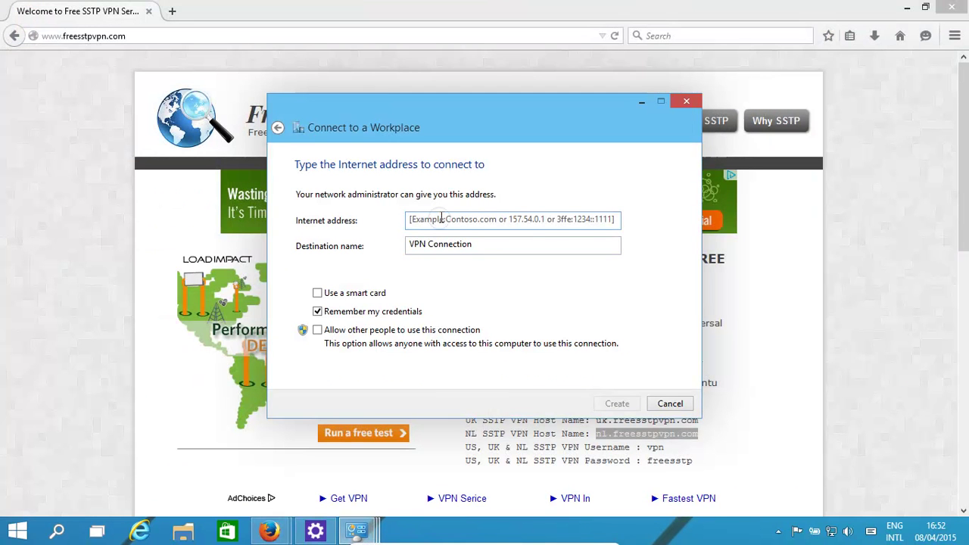
# Step: Create the VPN Connection with nl.freesstpvpn.com as its Internet address
pyautogui.hotkey('ctrl', 'v')
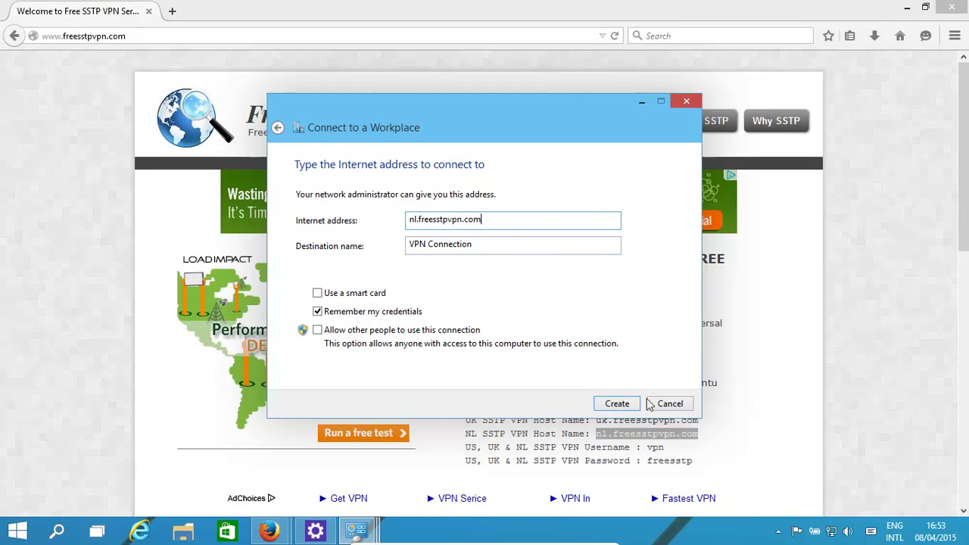
pyautogui.click(618, 406)
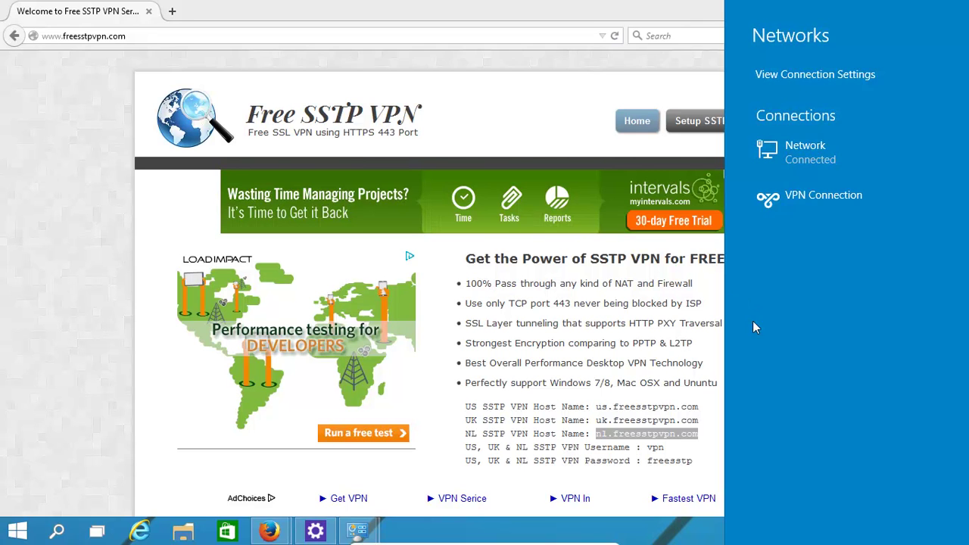
pyautogui.click(644, 536)
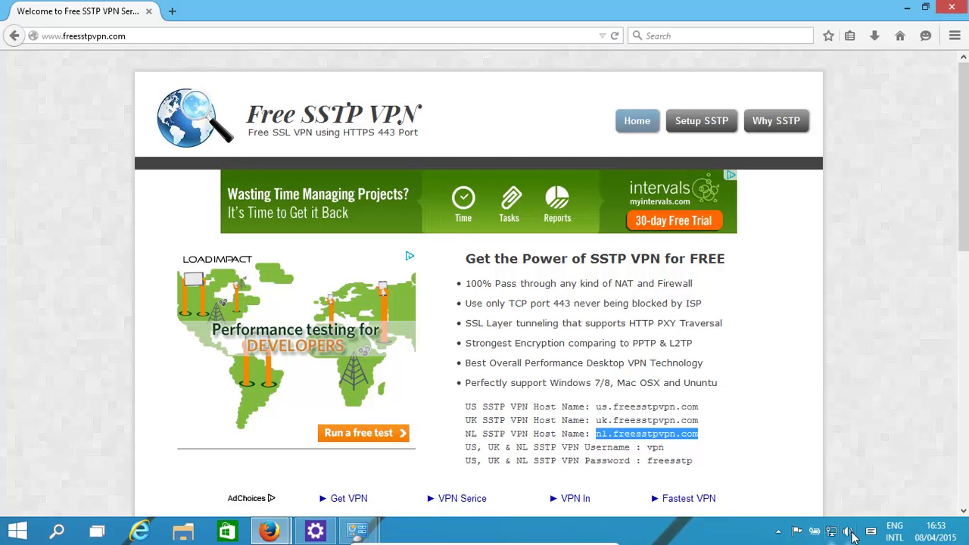
# Step: In PC settings, open the VPN Connection entry and bring up its properties
pyautogui.click(315, 531)
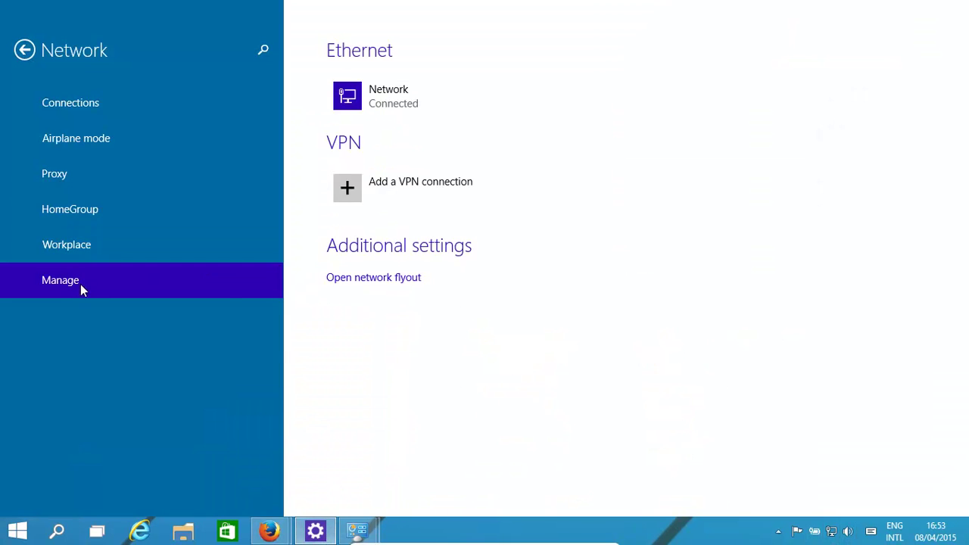
pyautogui.click(77, 106)
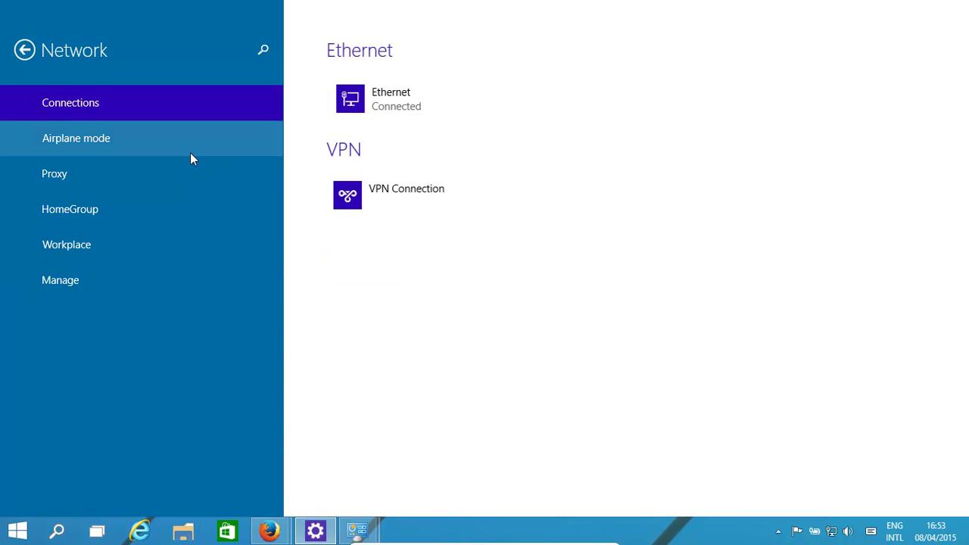
pyautogui.click(401, 191)
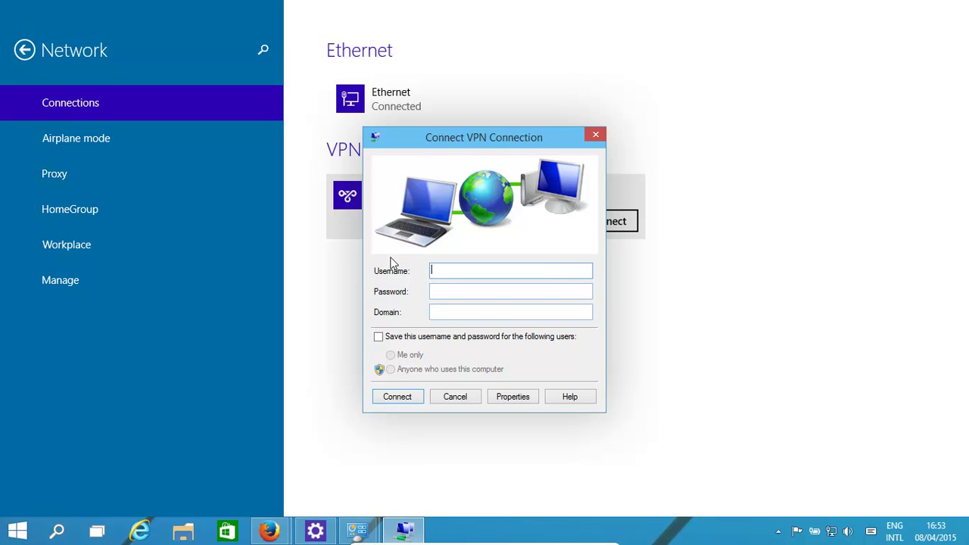
pyautogui.click(511, 399)
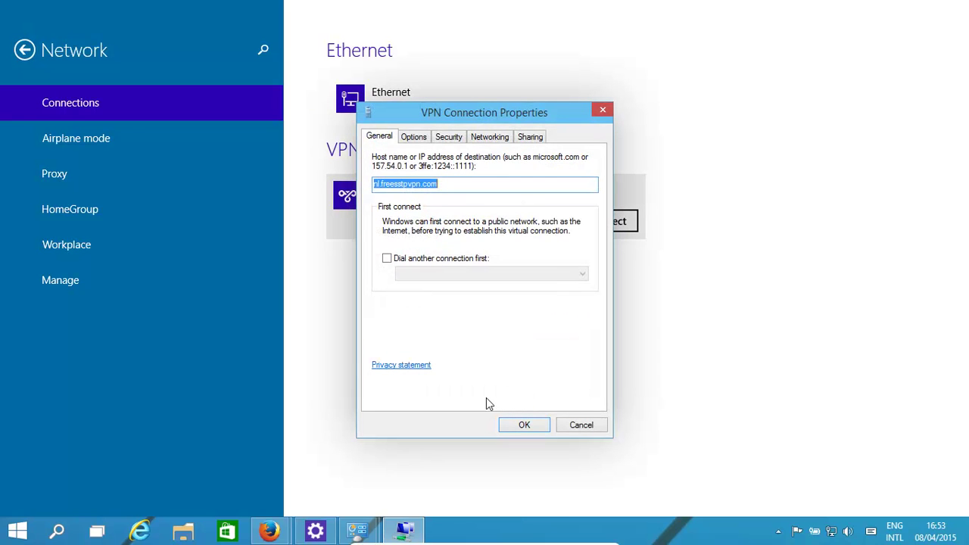
# Step: On the Security tab, try VPN type L2TP/IPsec and view its advanced settings without changes
pyautogui.click(449, 137)
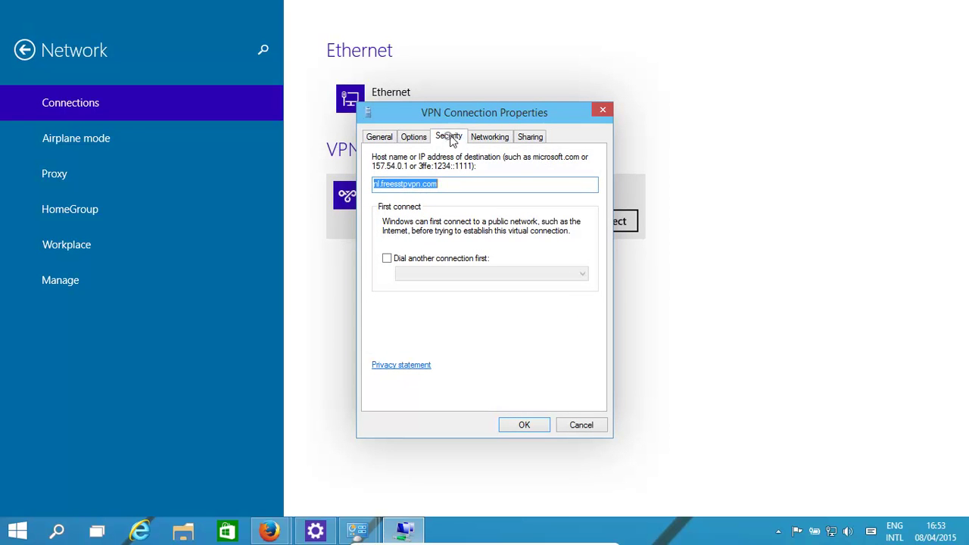
pyautogui.click(592, 169)
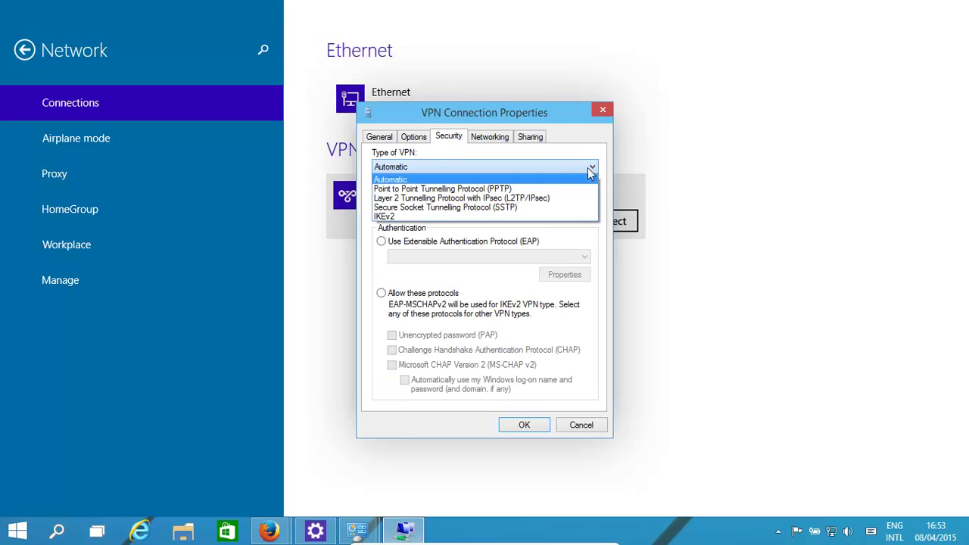
pyautogui.click(518, 198)
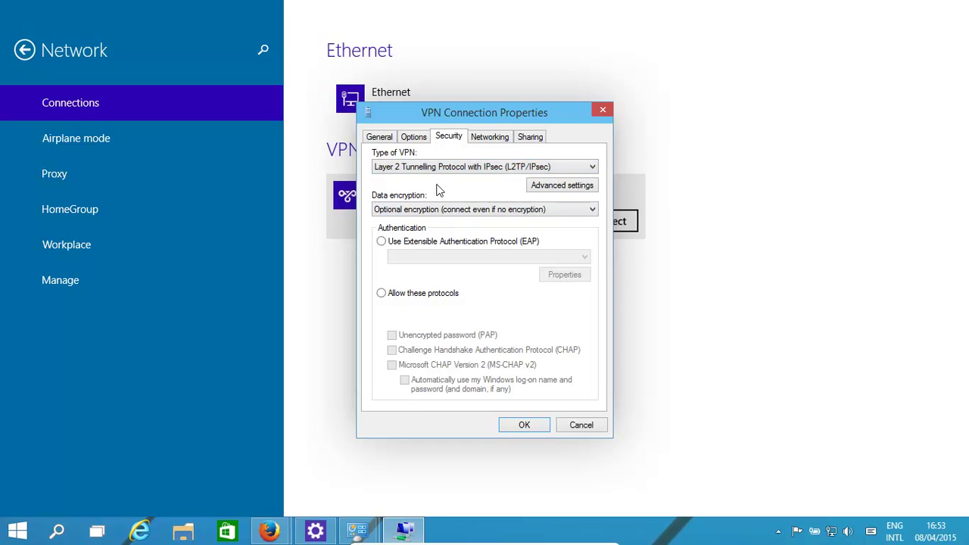
pyautogui.click(557, 189)
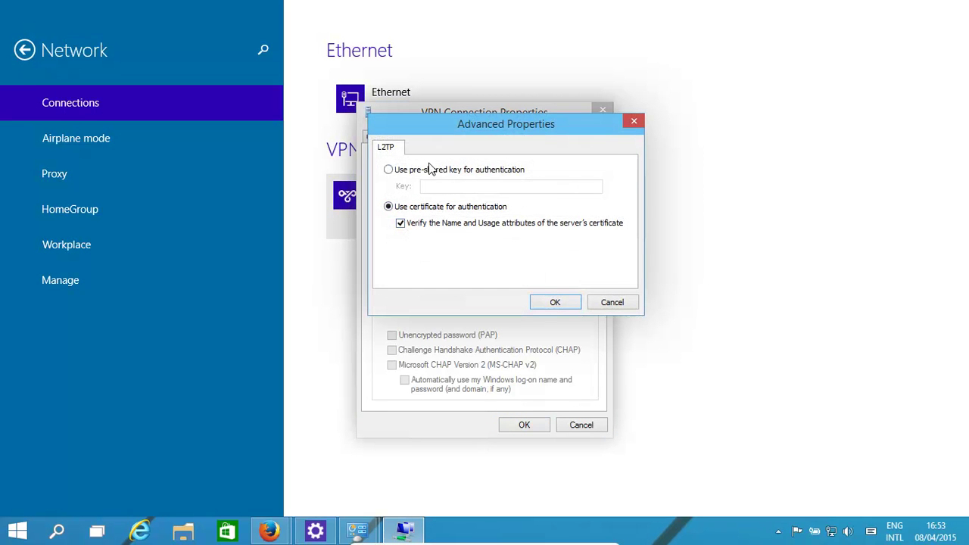
pyautogui.click(612, 303)
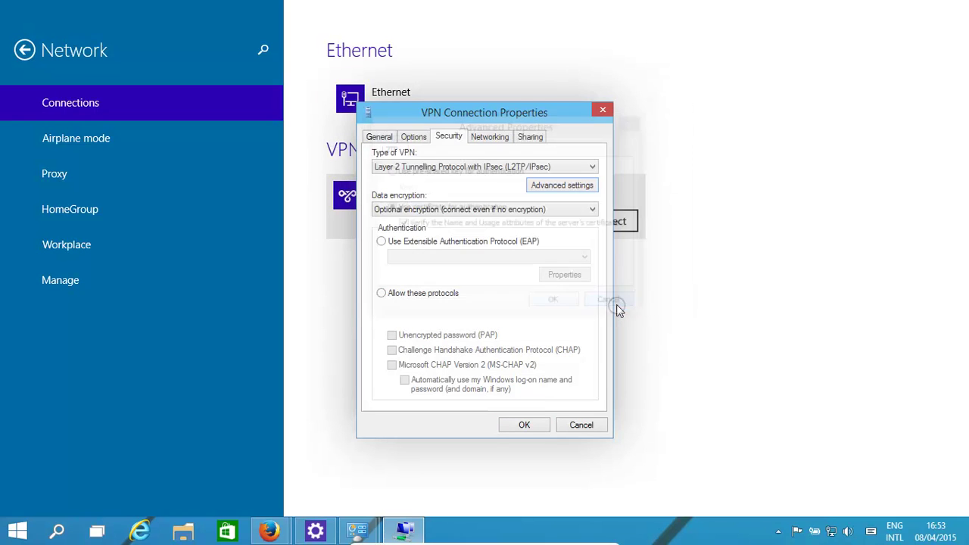
# Step: Set the VPN type to Automatic, check the host on General, and close without saving
pyautogui.click(593, 167)
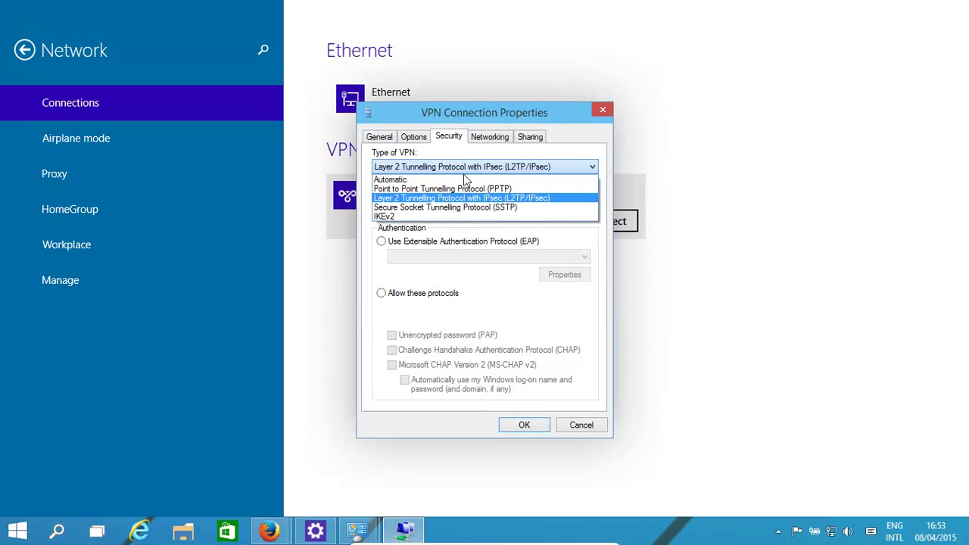
pyautogui.click(428, 179)
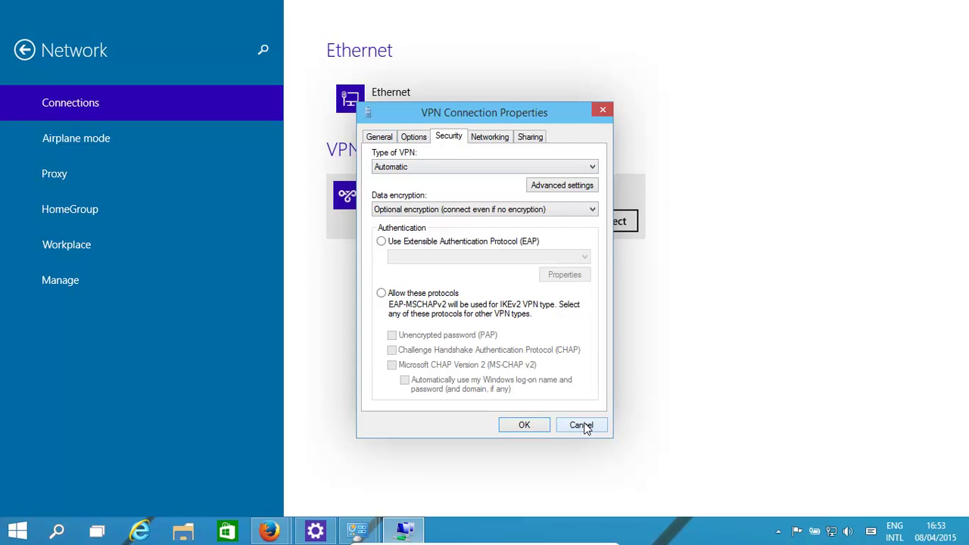
pyautogui.click(383, 132)
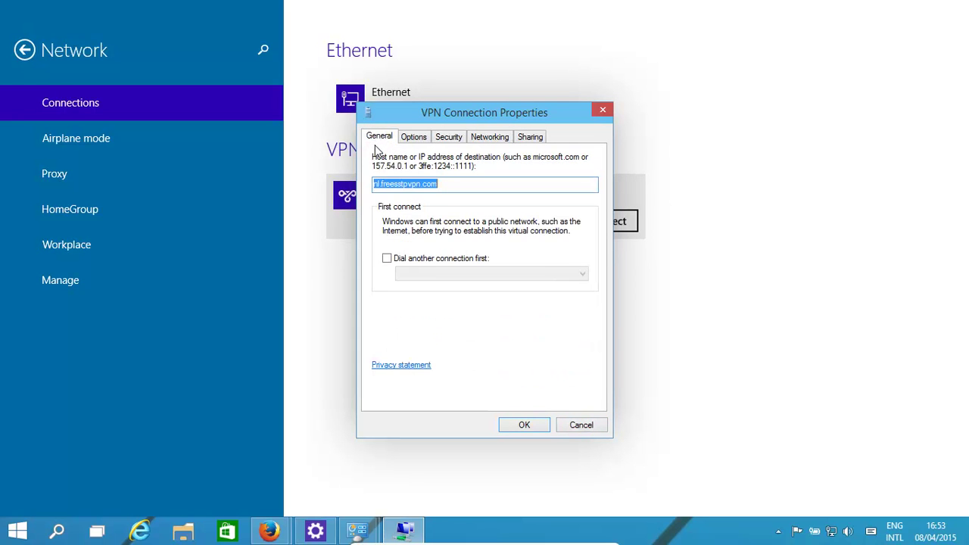
pyautogui.click(577, 427)
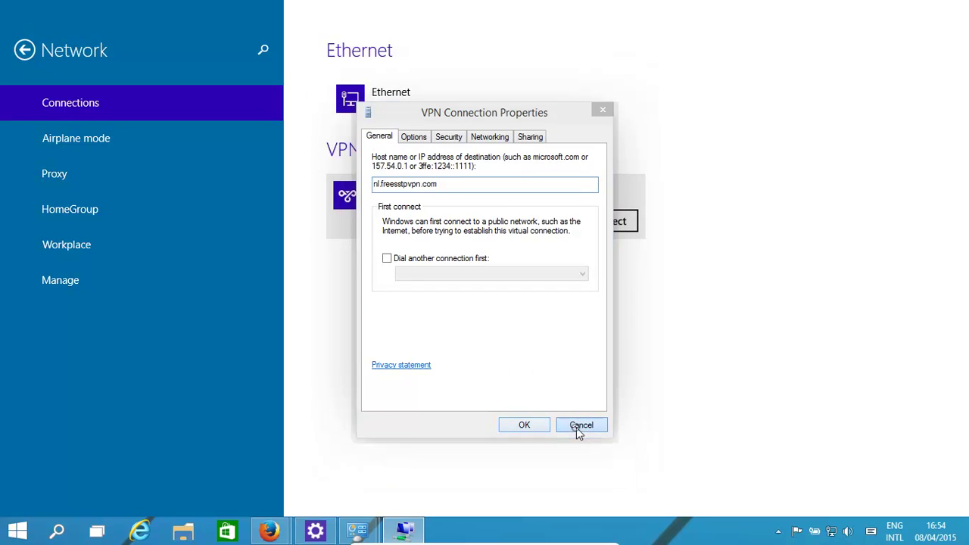
# Step: Copy the published VPN password from the Free SSTP VPN page in Firefox
pyautogui.moveTo(270, 530)
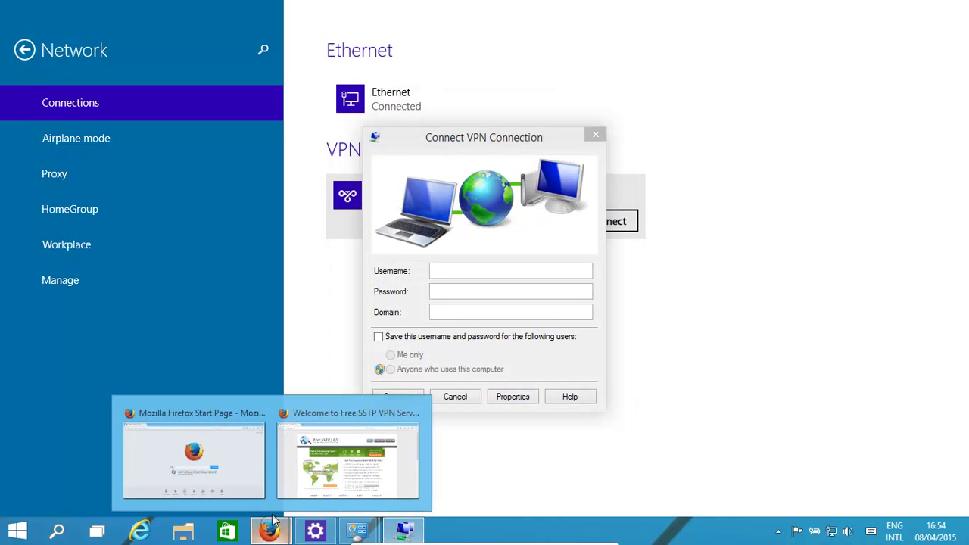
pyautogui.click(317, 418)
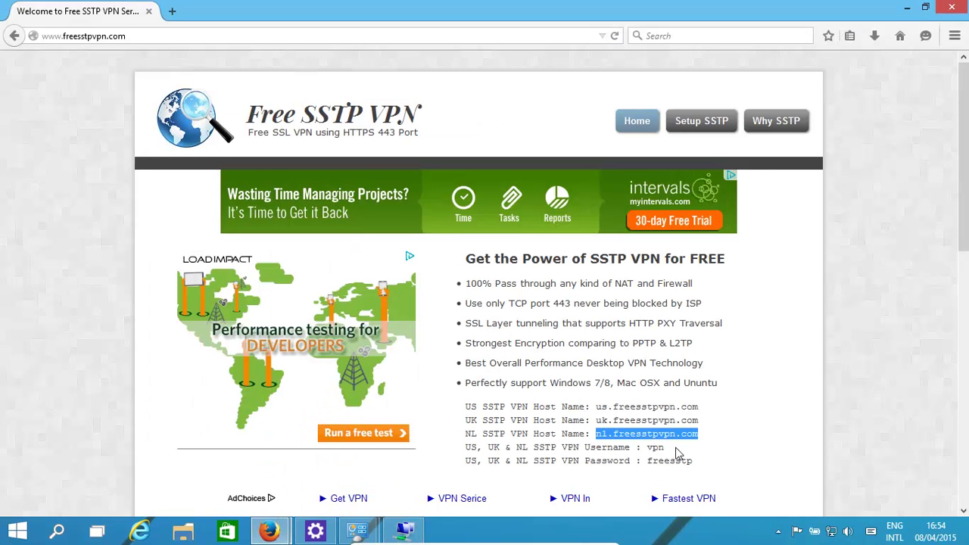
pyautogui.moveTo(693, 462); pyautogui.dragTo(658, 462)
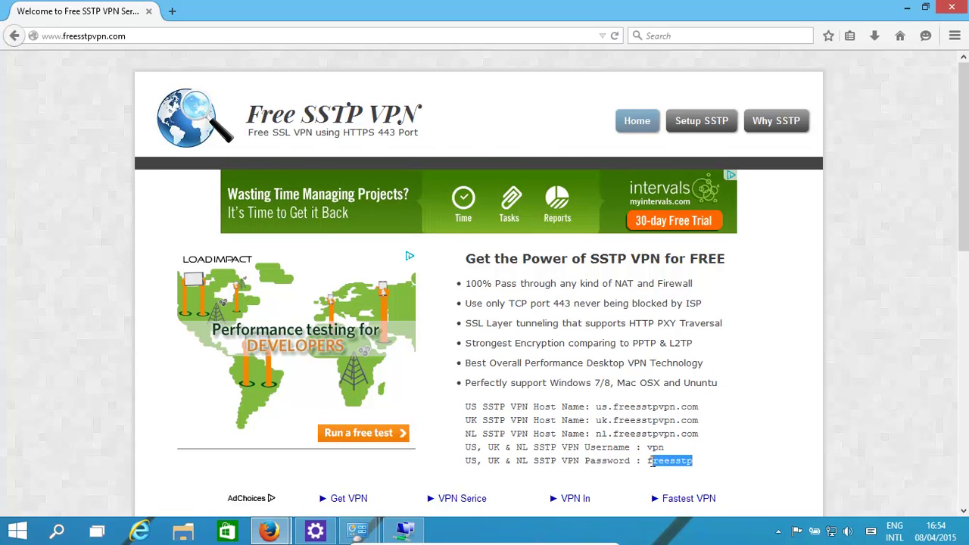
# Step: Enter the published username, paste the password, and connect to the VPN
pyautogui.click(406, 536)
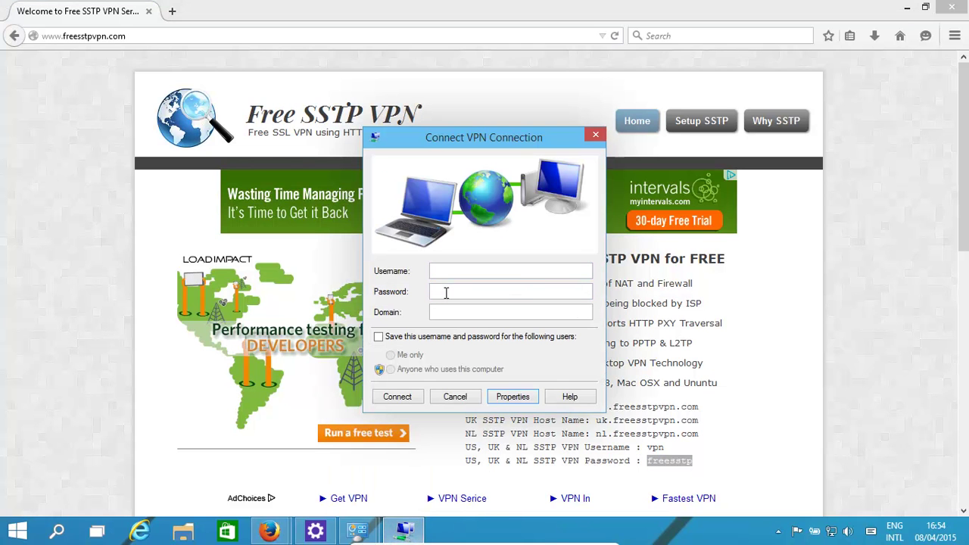
pyautogui.click(445, 275)
pyautogui.write('vpn')
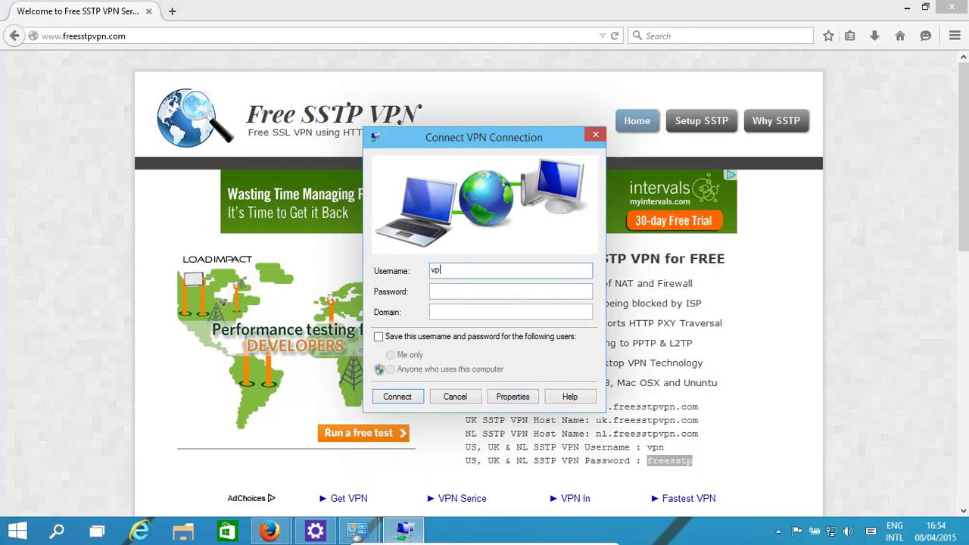
pyautogui.click(458, 291)
pyautogui.hotkey('ctrl', 'v')
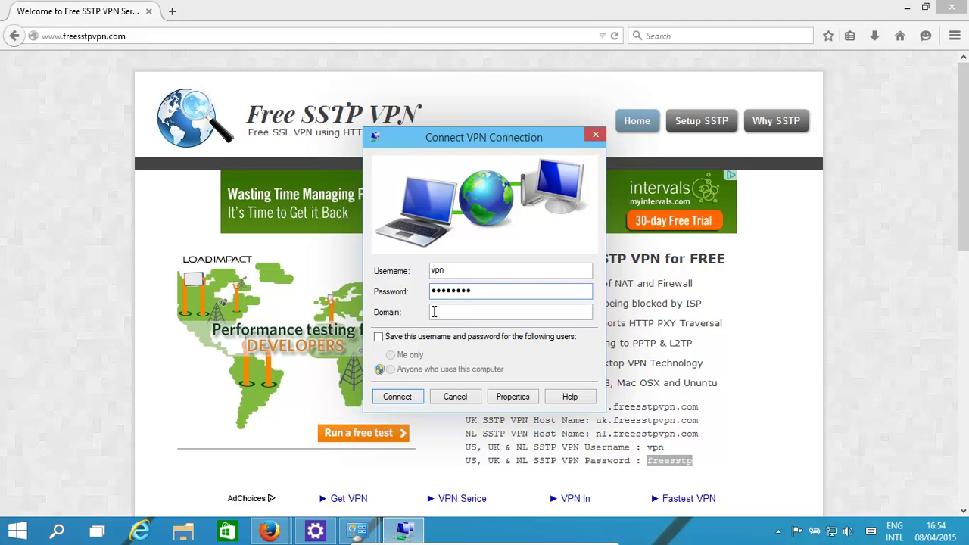
pyautogui.click(397, 397)
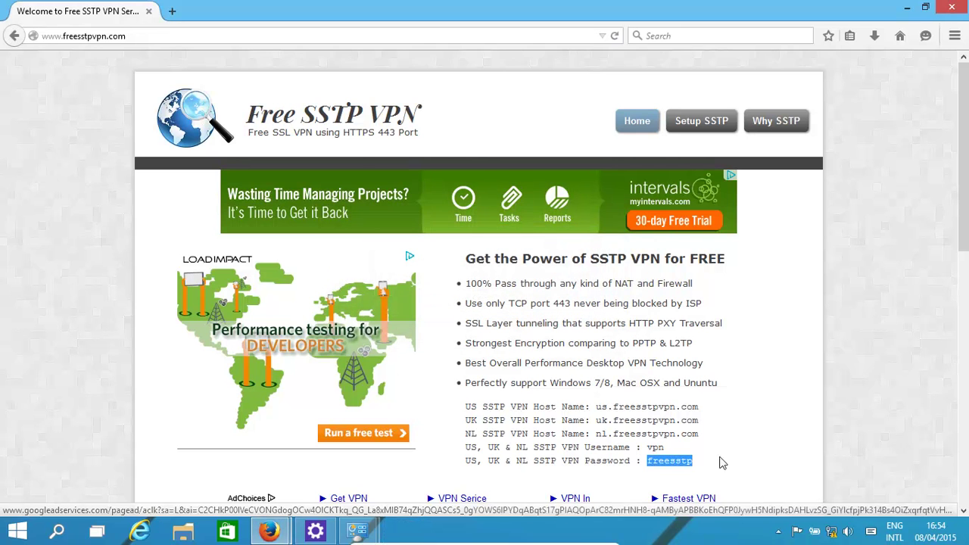
# Step: Check in Network settings that the VPN Connection shows as Connected
pyautogui.click(831, 532)
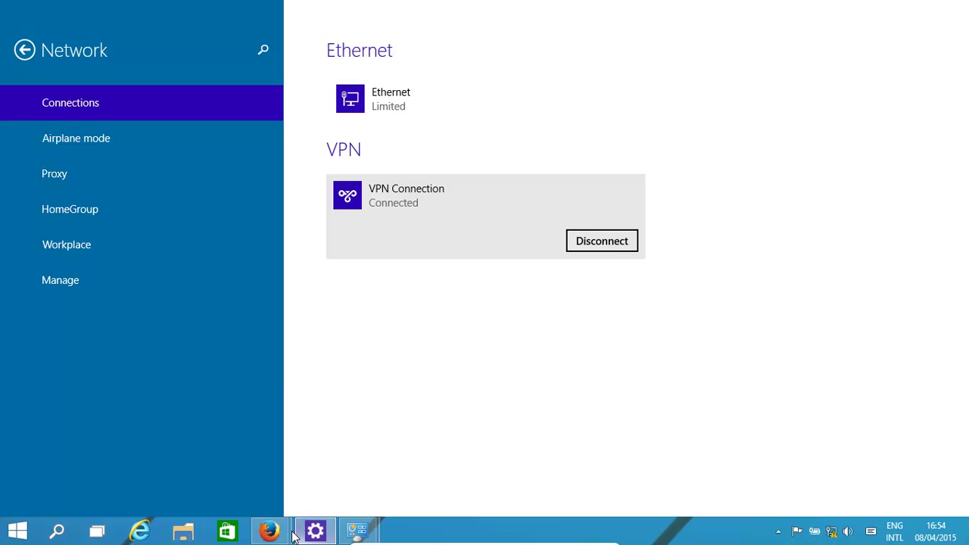
pyautogui.moveTo(269, 531)
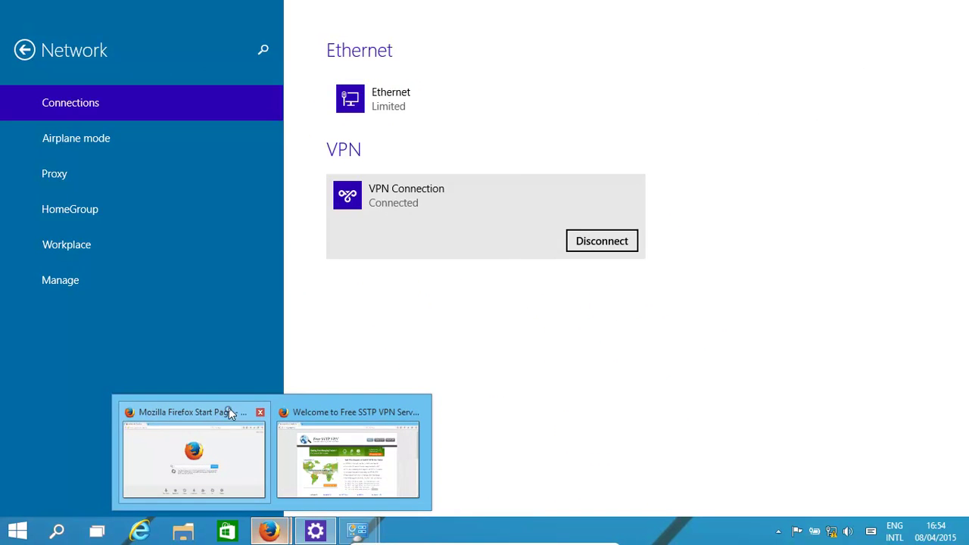
pyautogui.click(231, 414)
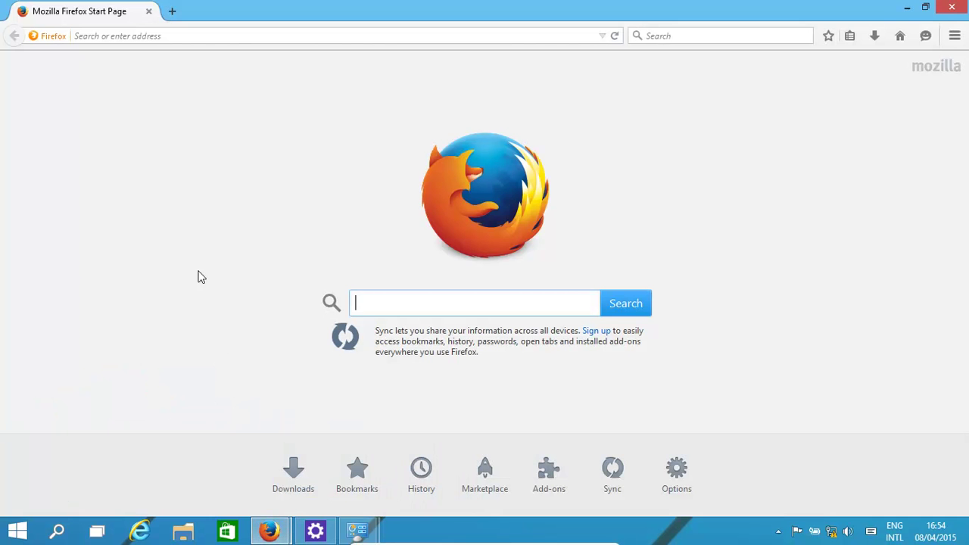
pyautogui.click(187, 37)
pyautogui.write('www.')
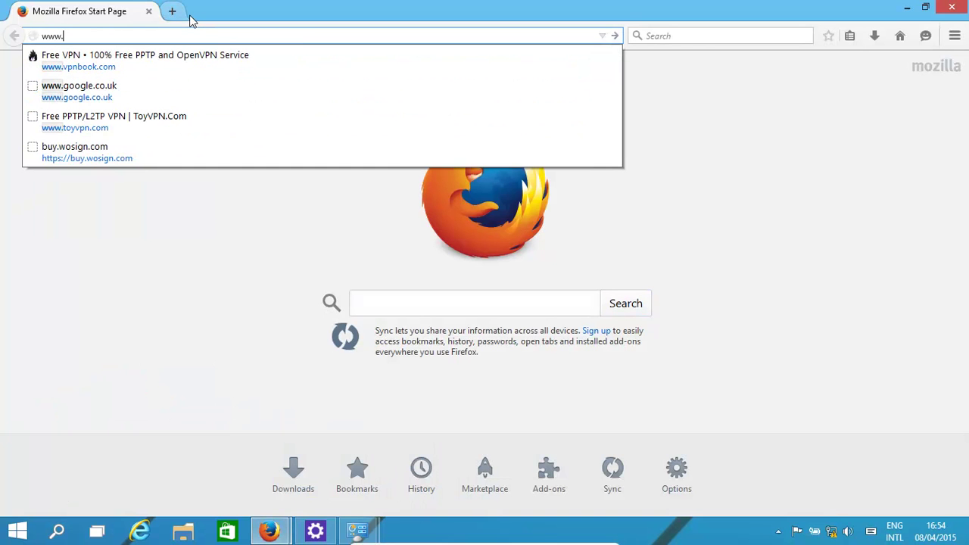
pyautogui.press('Down')
pyautogui.press('Down')
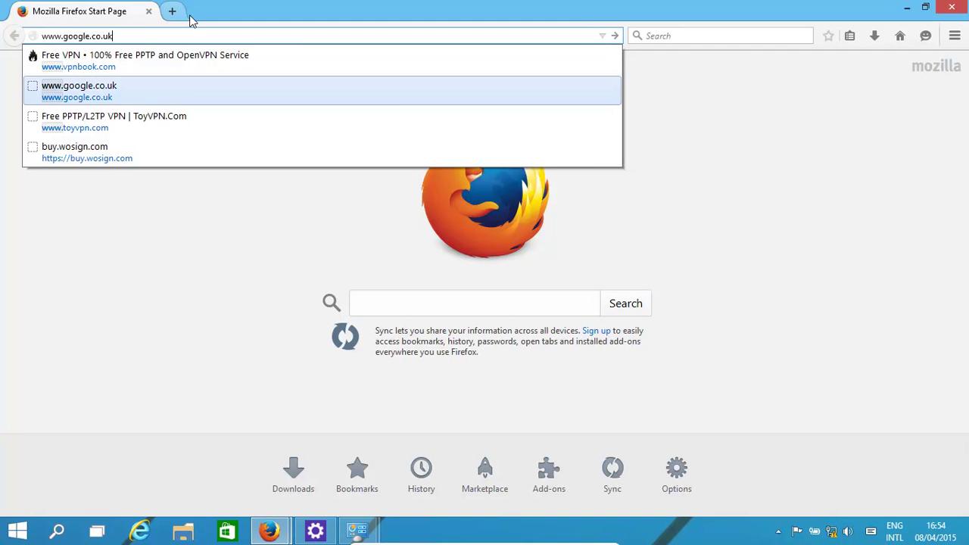
pyautogui.press('Return')
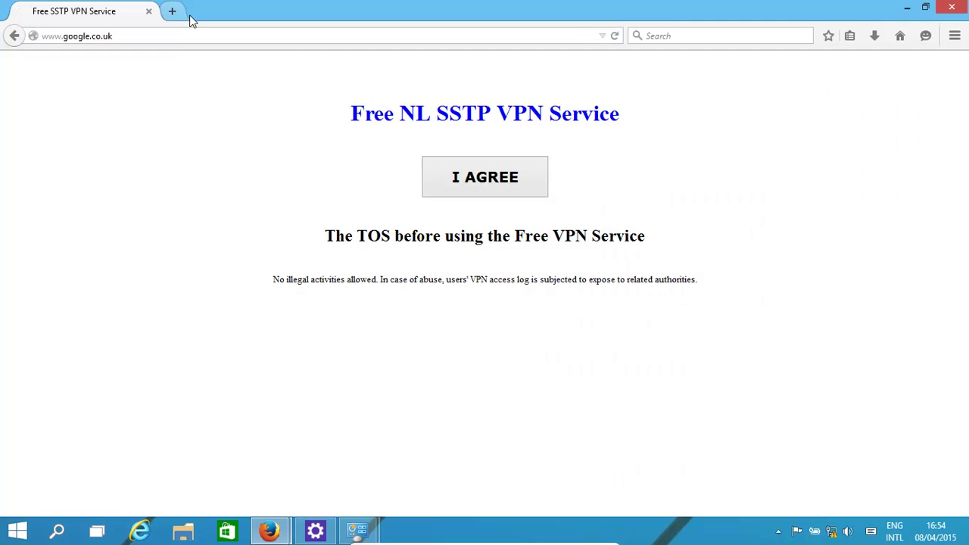
pyautogui.click(488, 180)
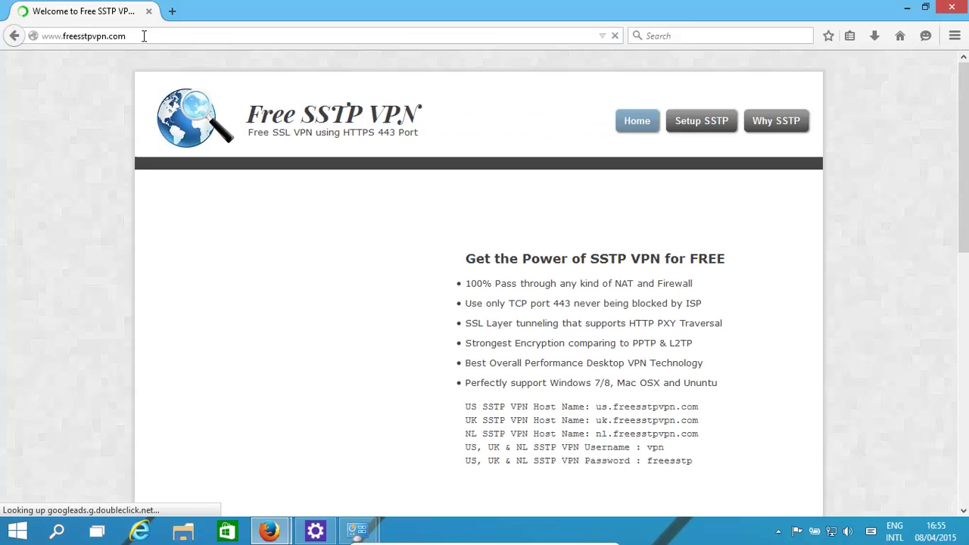
pyautogui.click(142, 35)
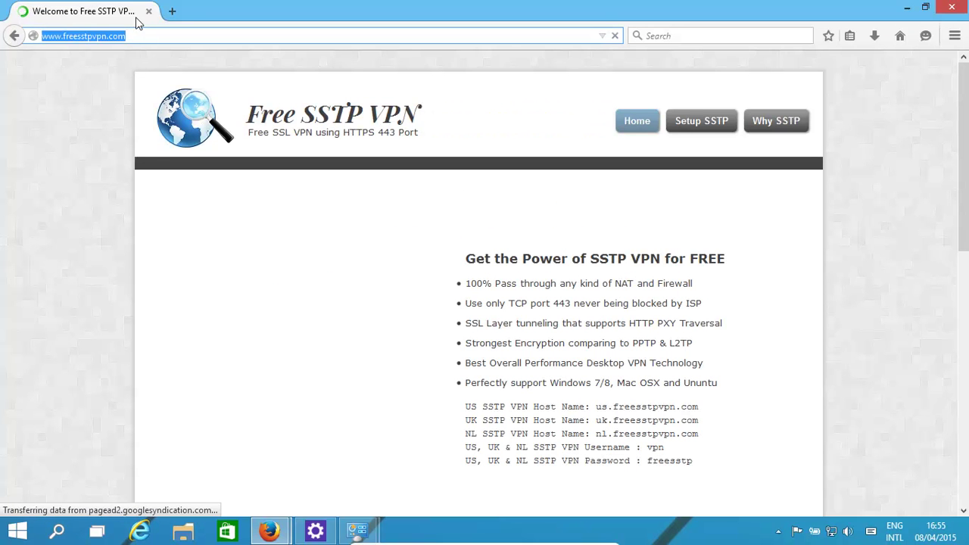
pyautogui.write('www.g')
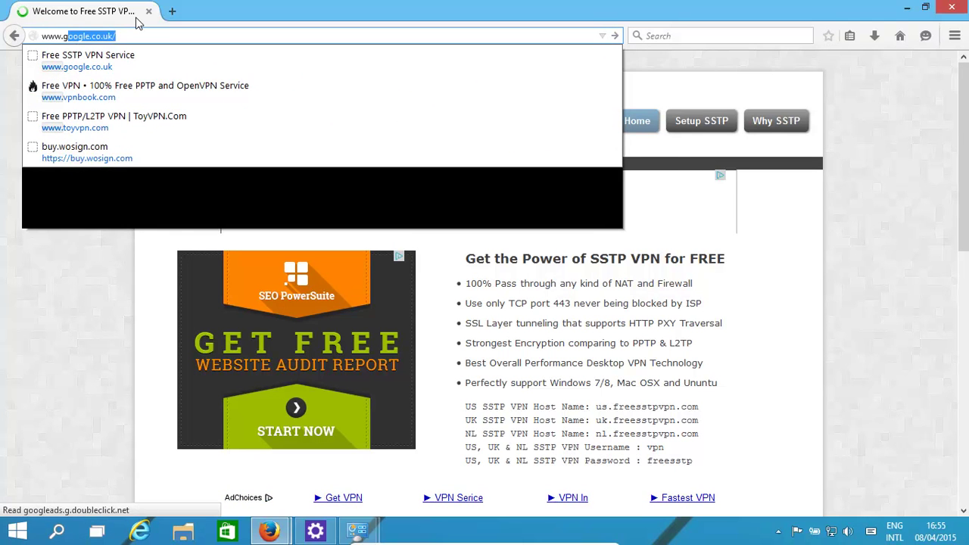
pyautogui.write('oo')
pyautogui.press('Return')
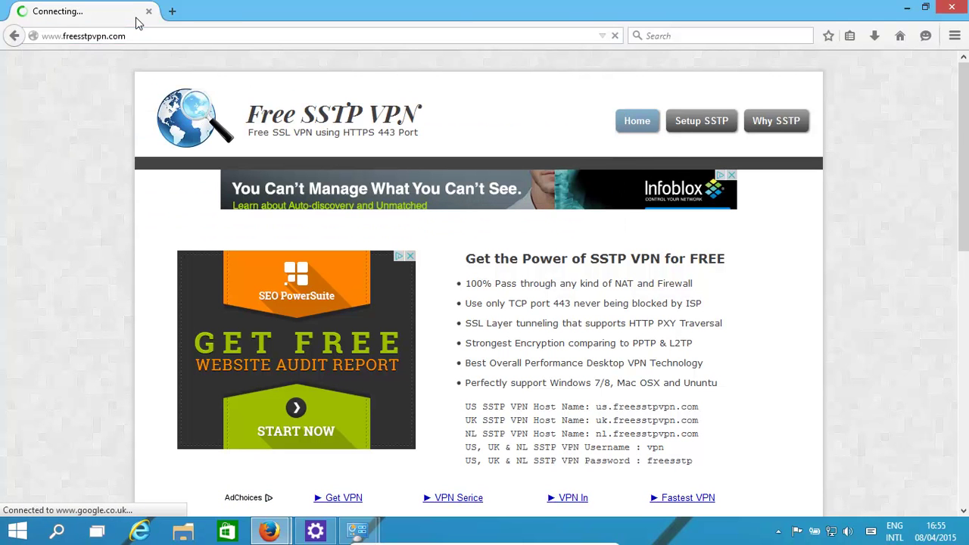